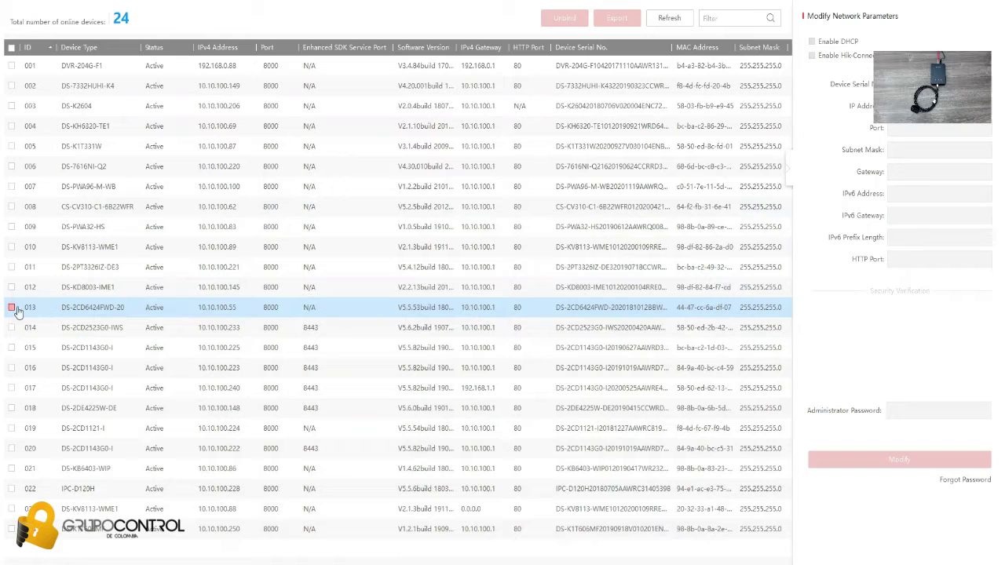
Select the DS-2CD6424FWD-20 camera in the online device list to view its network parameters.
click(11, 308)
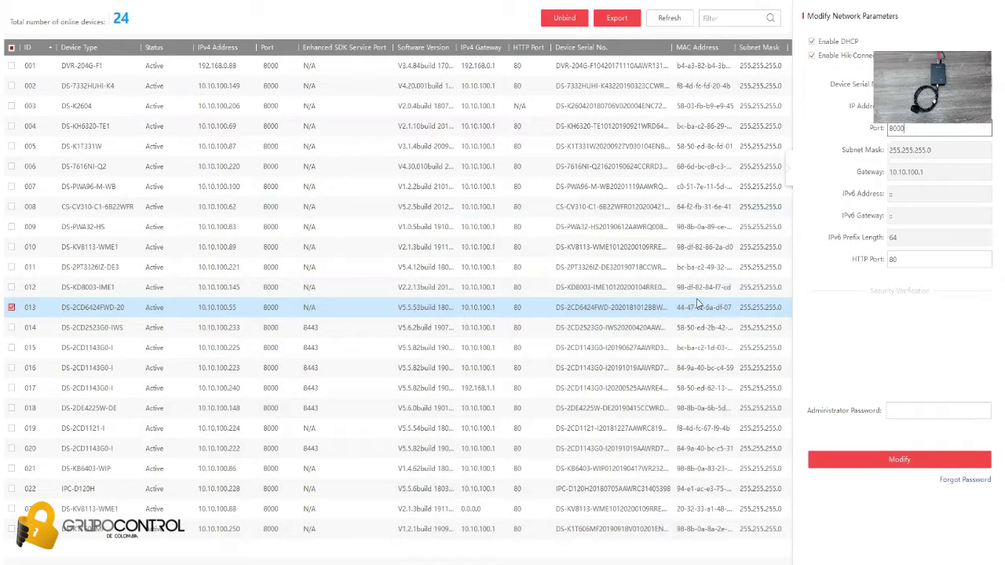
ctrl+click(658, 336)
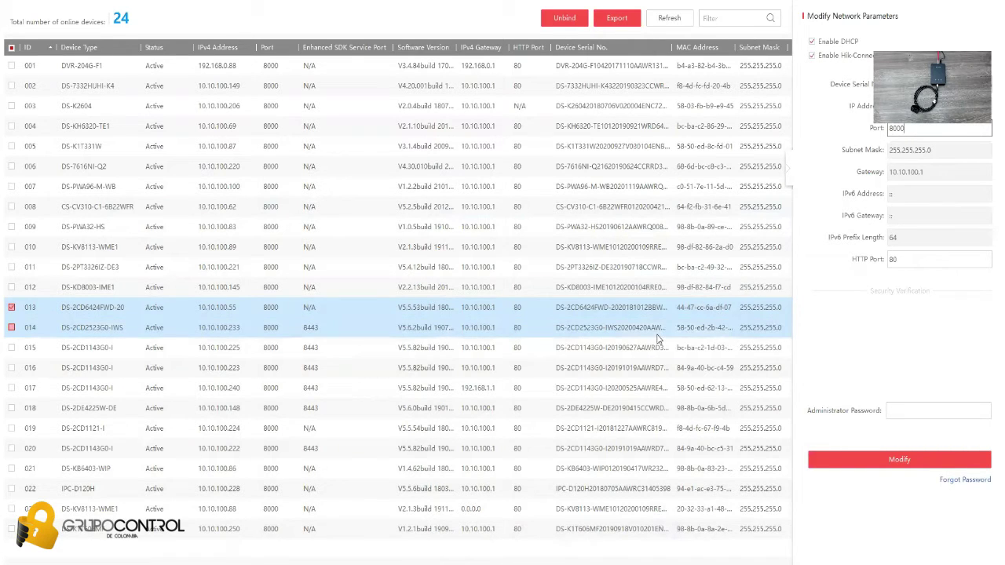
ctrl+click(659, 336)
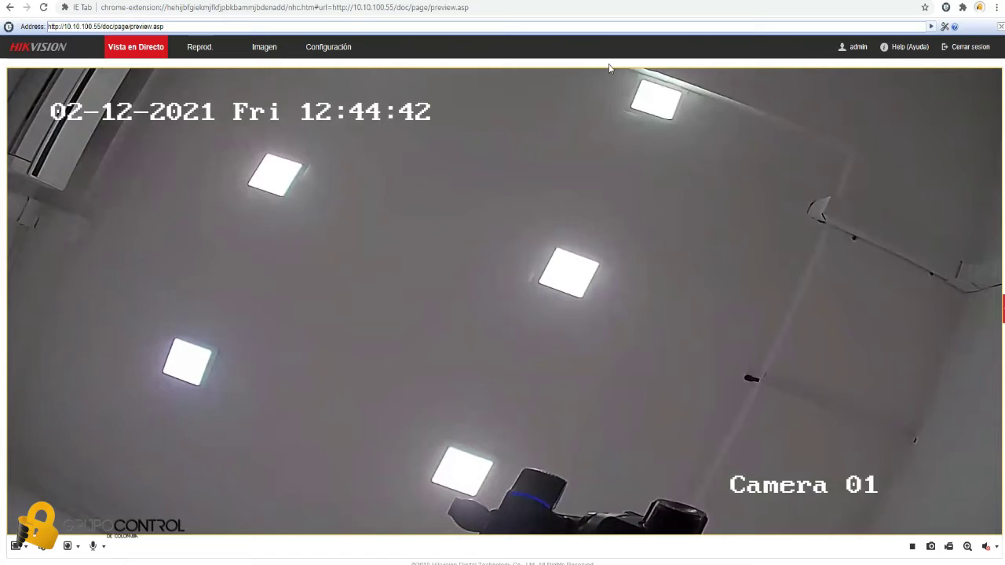
In the camera's web interface, draw a rectangular ROI area over the middle of the image.
click(327, 49)
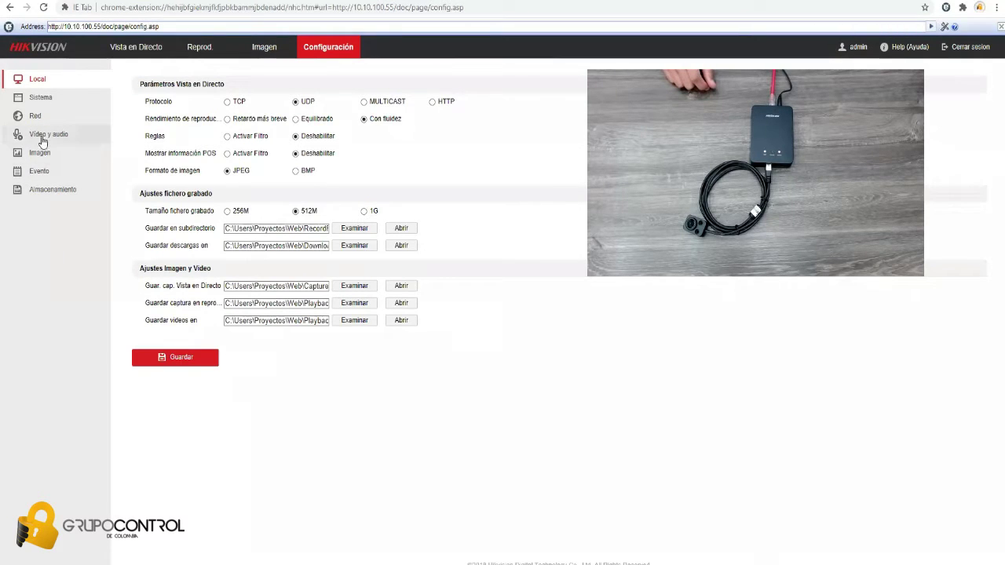
click(40, 134)
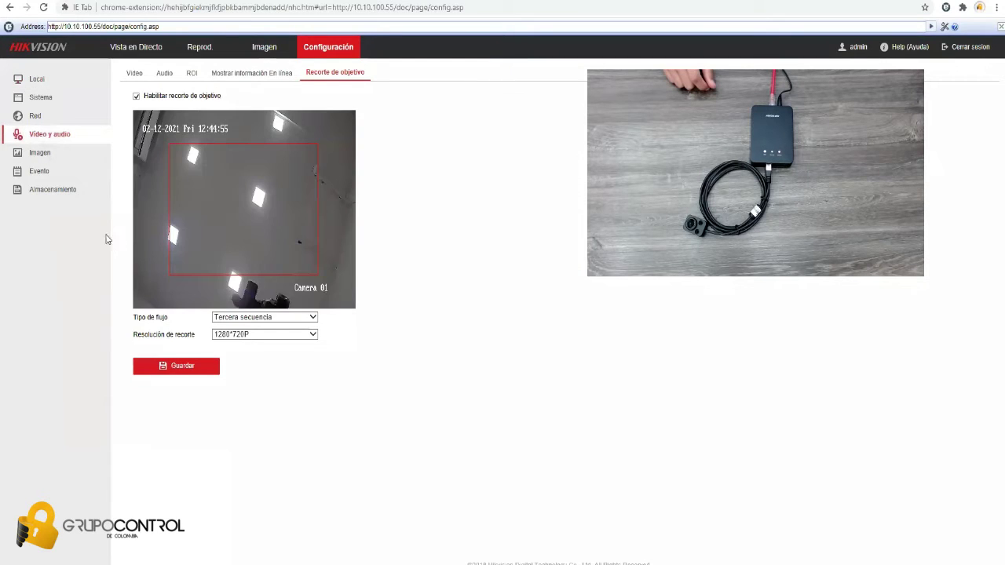
click(191, 73)
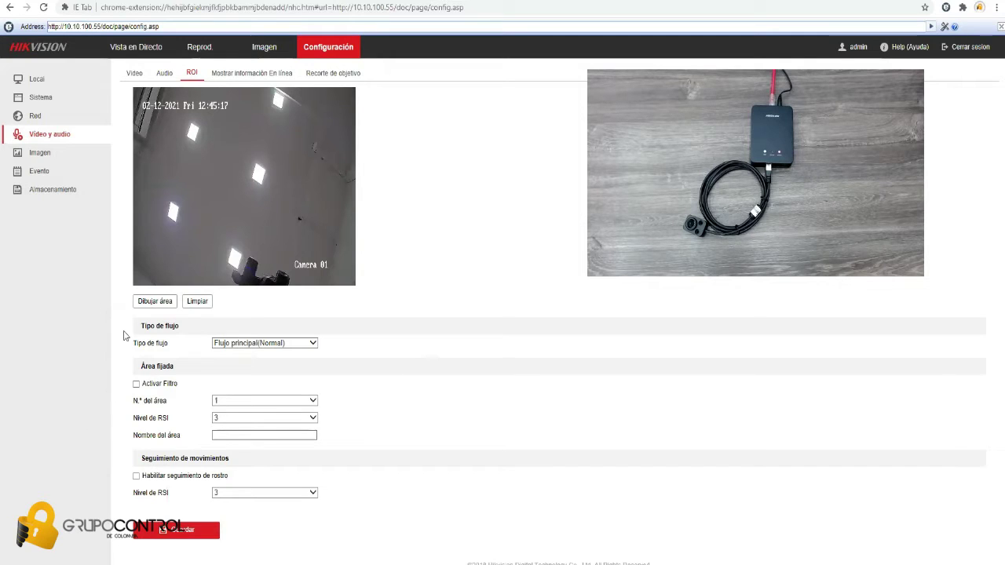
click(150, 306)
drag(203, 123, 289, 254)
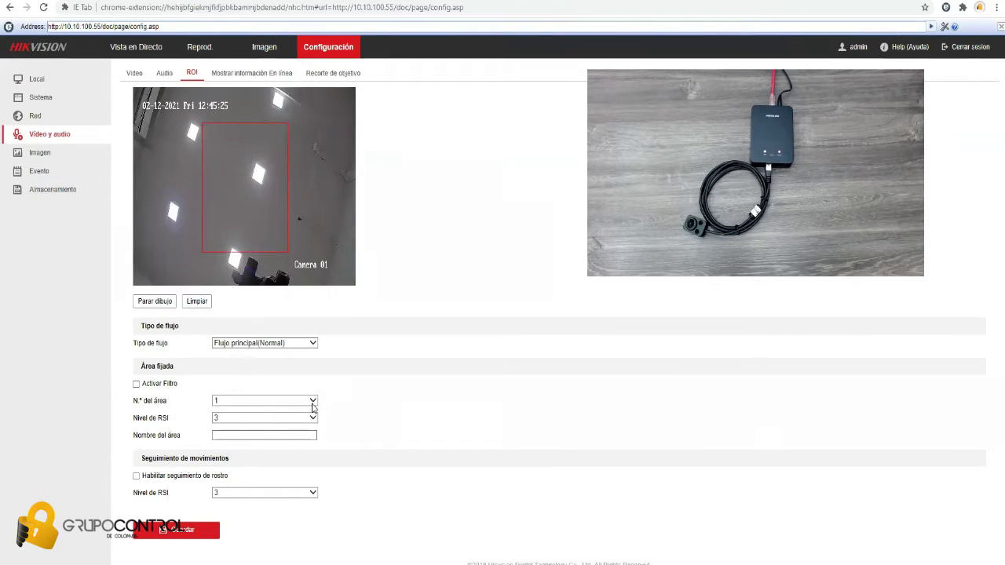
Enable face tracking for the ROI with level 6 and save the settings.
click(313, 495)
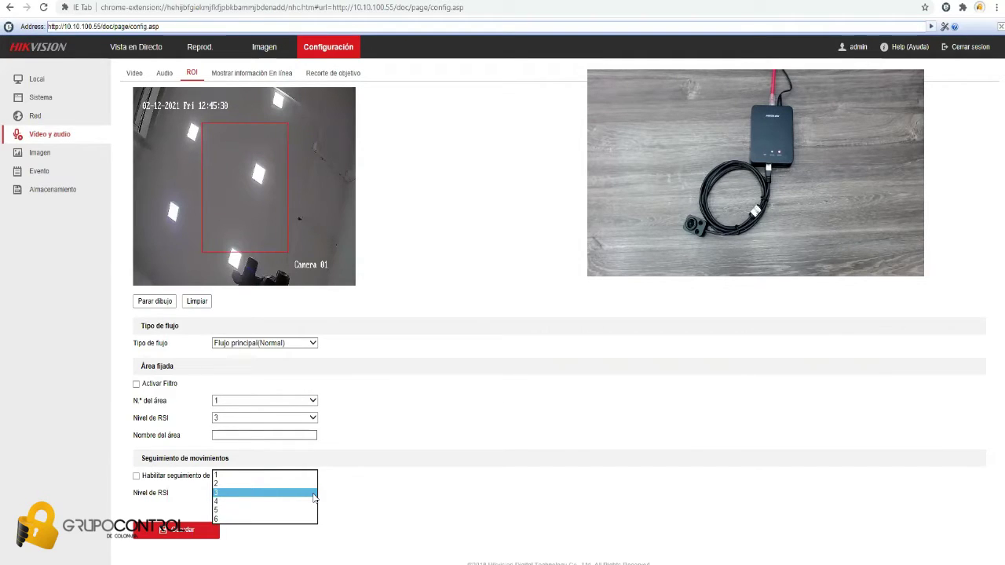
click(277, 519)
click(205, 532)
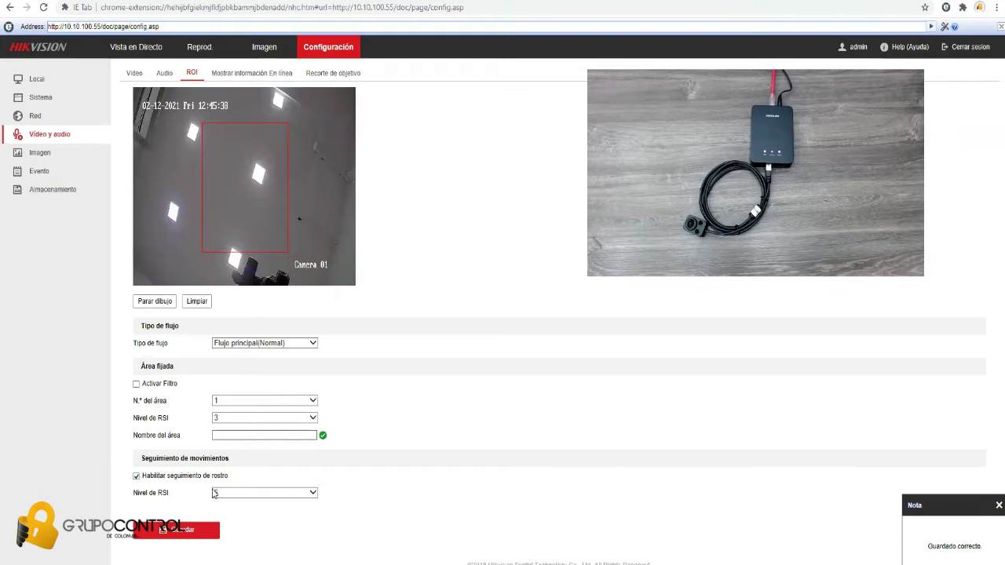
Enable the fixed area for area number 1 with ROI level 6 on Flujo principal(Normal), and save.
click(136, 385)
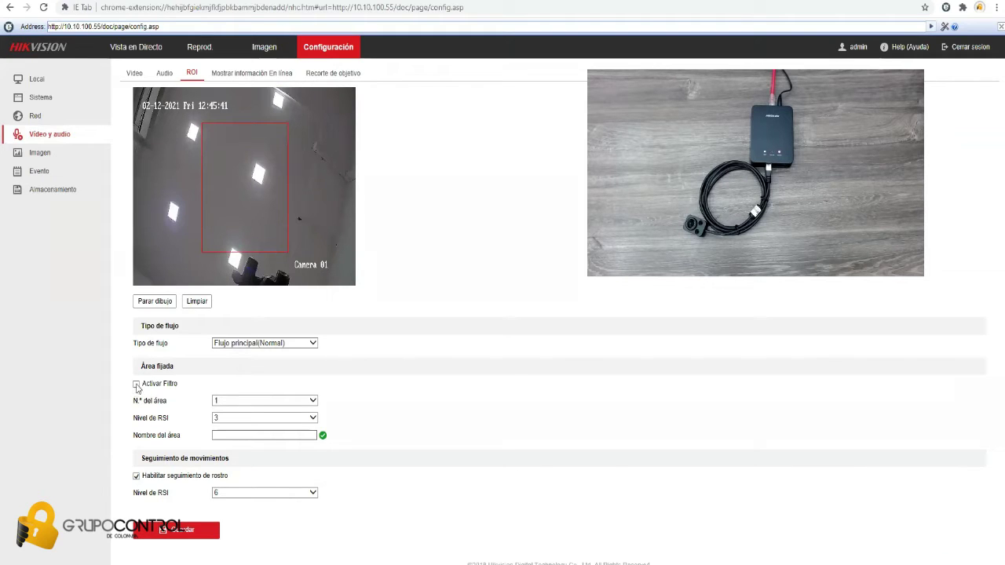
click(307, 421)
click(255, 445)
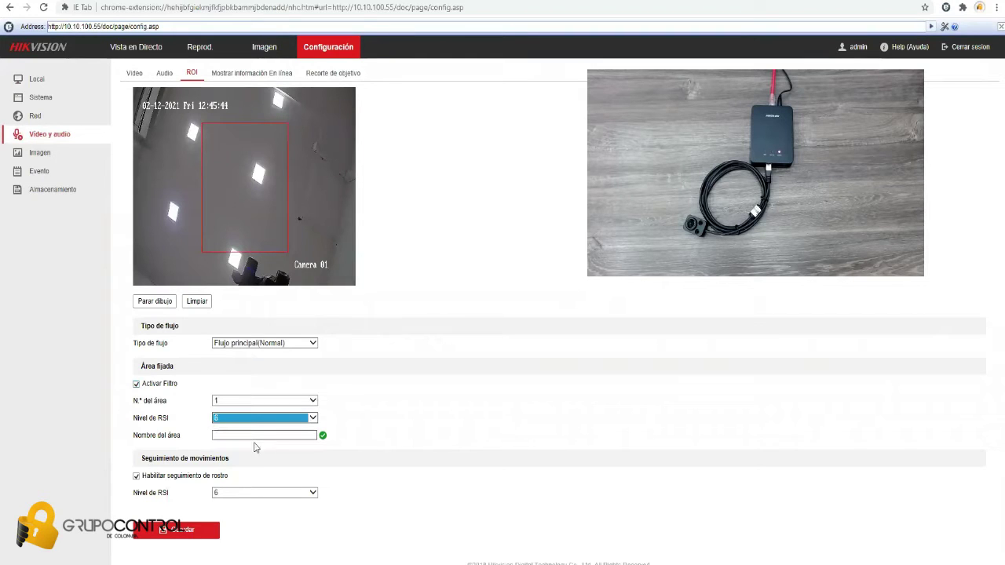
click(287, 344)
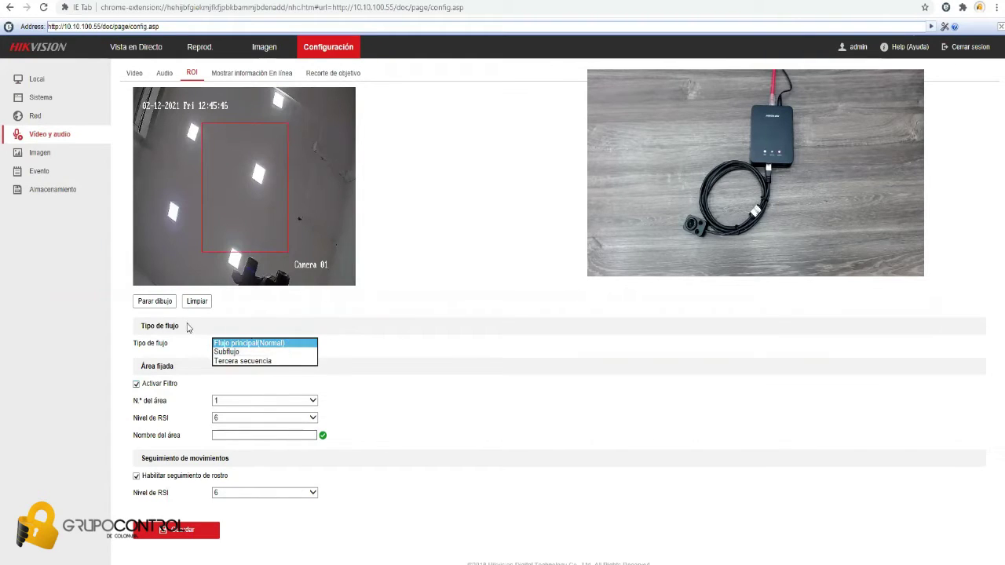
click(237, 344)
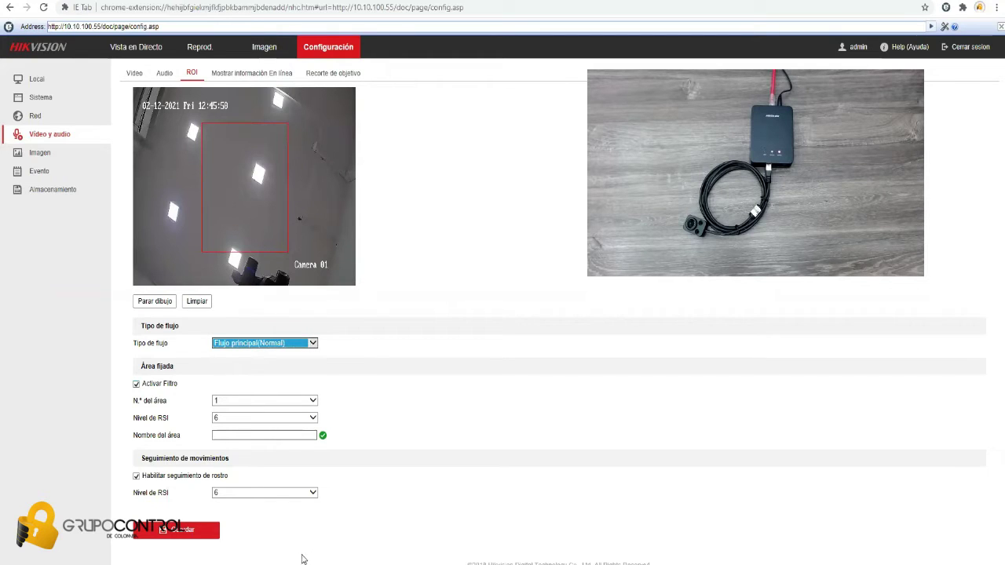
click(190, 532)
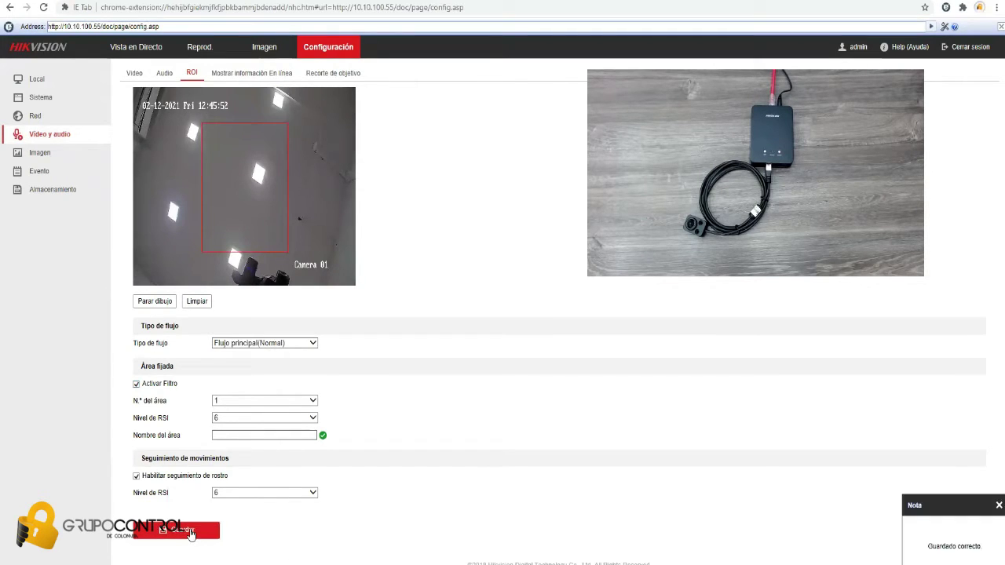
Set the target cropping resolution to 1920*1080P for Tercera secuencia, save it, and view the live image.
click(165, 75)
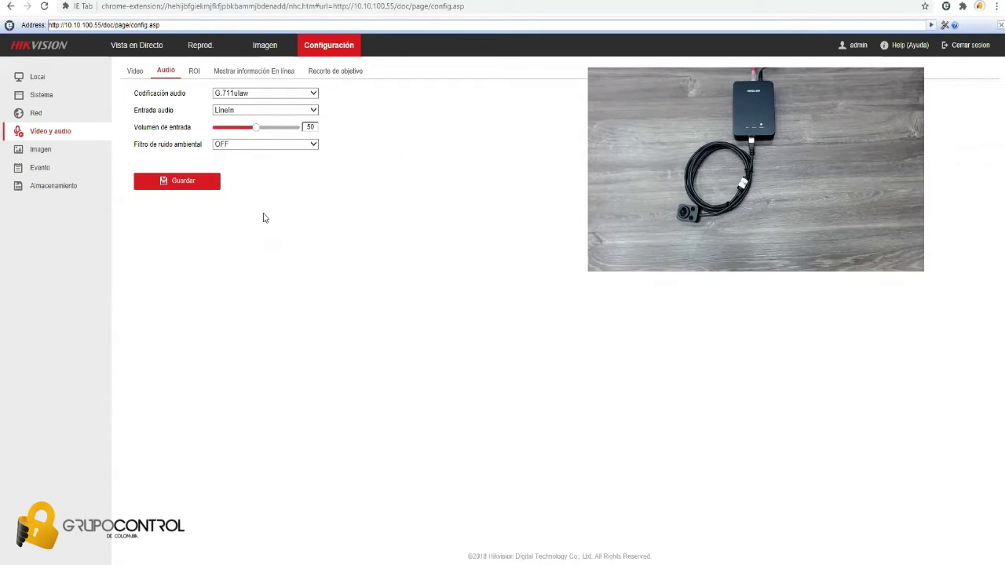
click(331, 71)
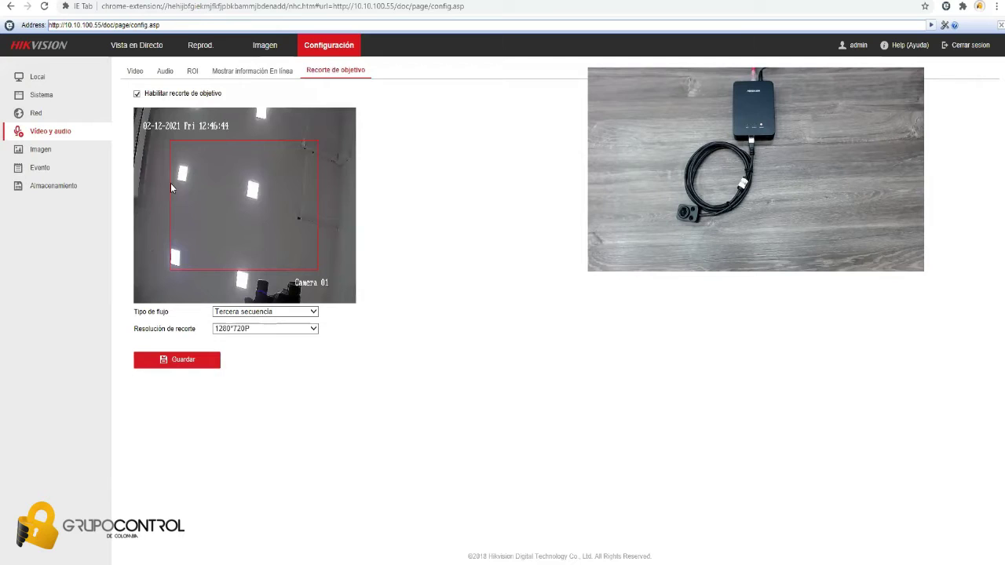
click(285, 314)
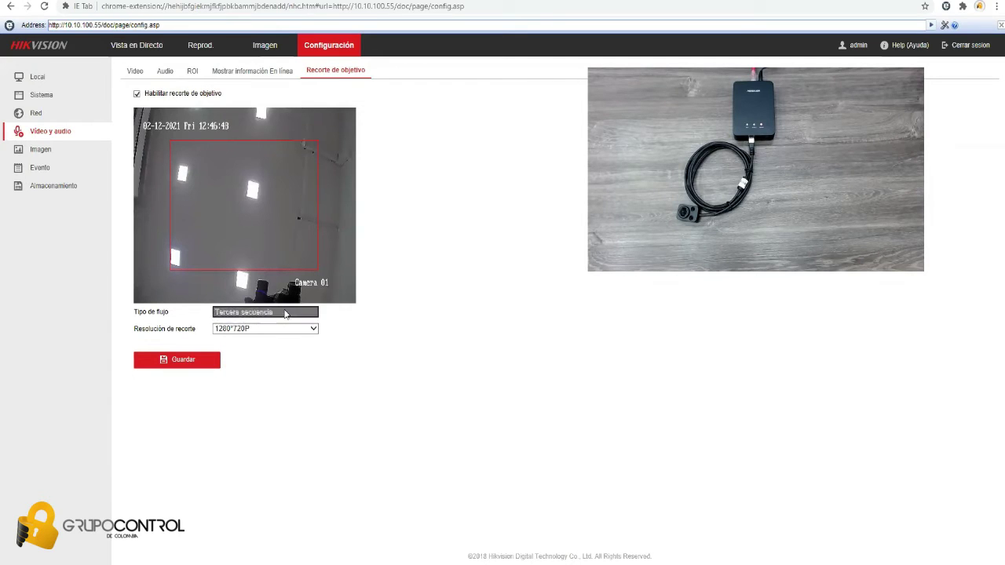
click(281, 329)
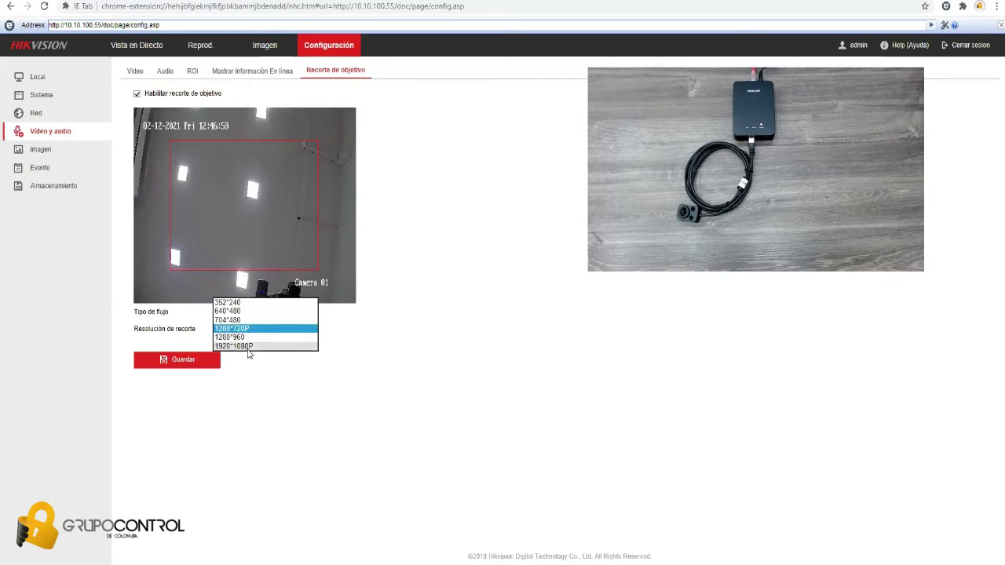
click(248, 350)
click(163, 362)
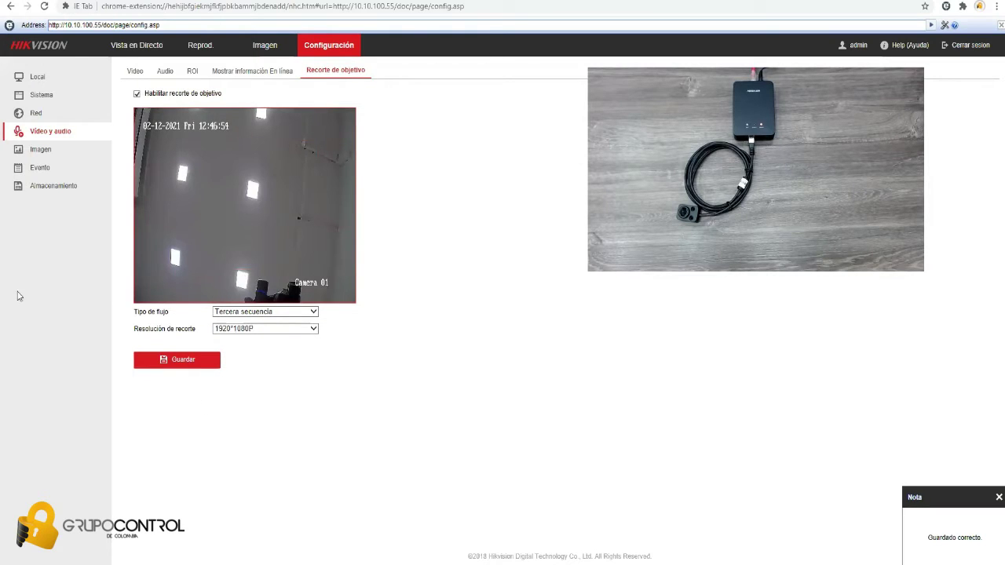
click(122, 47)
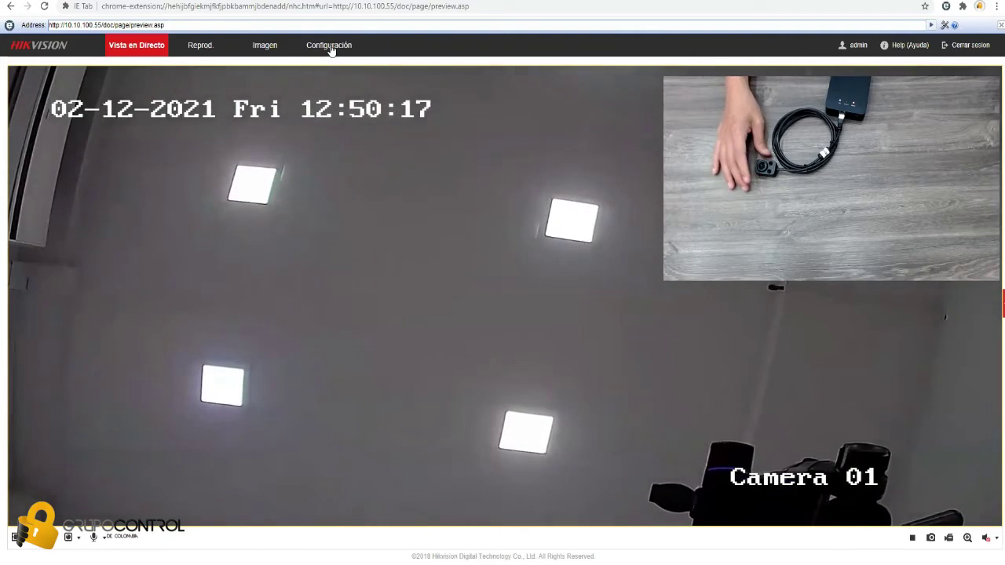
Configure smart-event face detection with dynamic analysis enabled and Notificar al software remoto as its linkage method, and save.
click(331, 46)
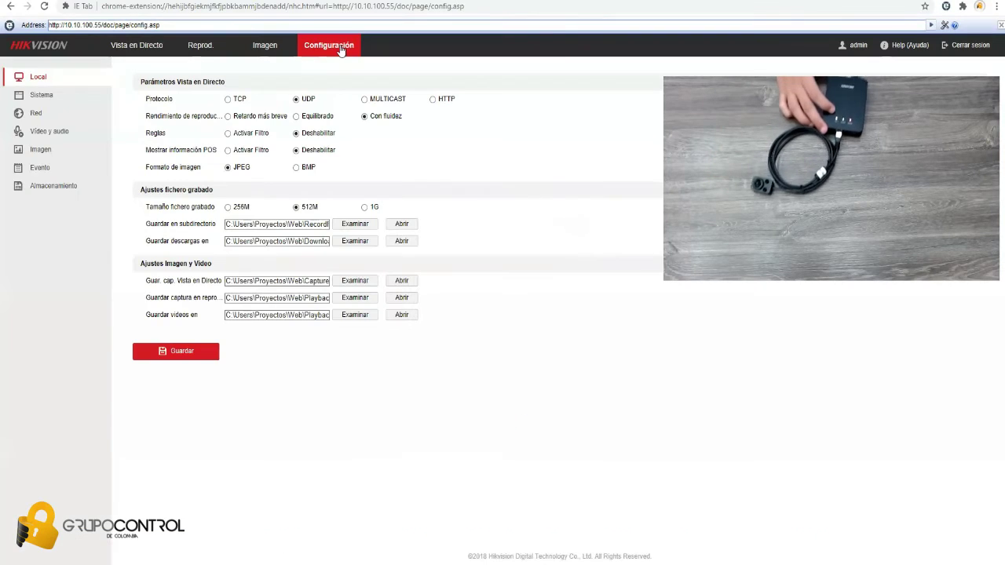
click(41, 169)
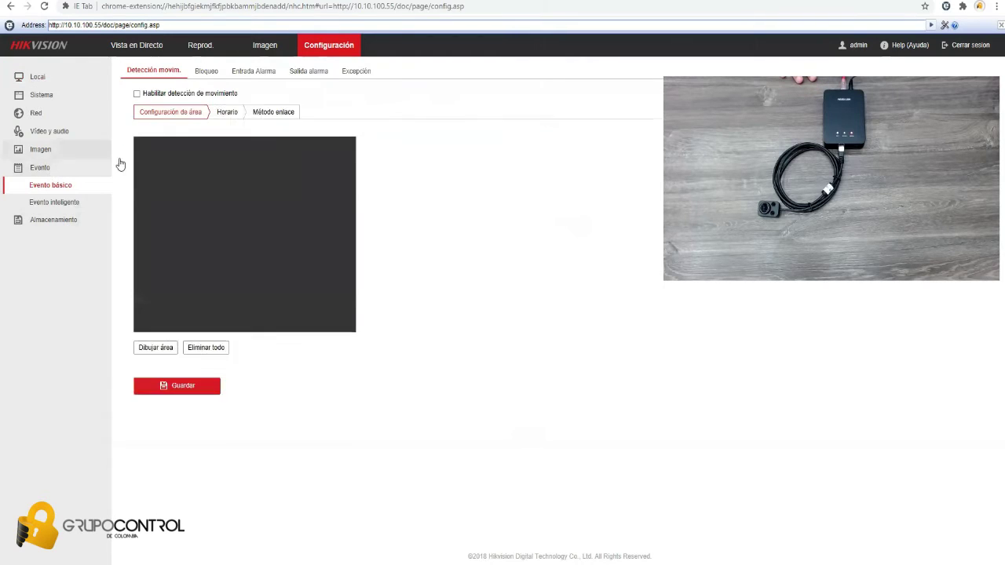
click(75, 204)
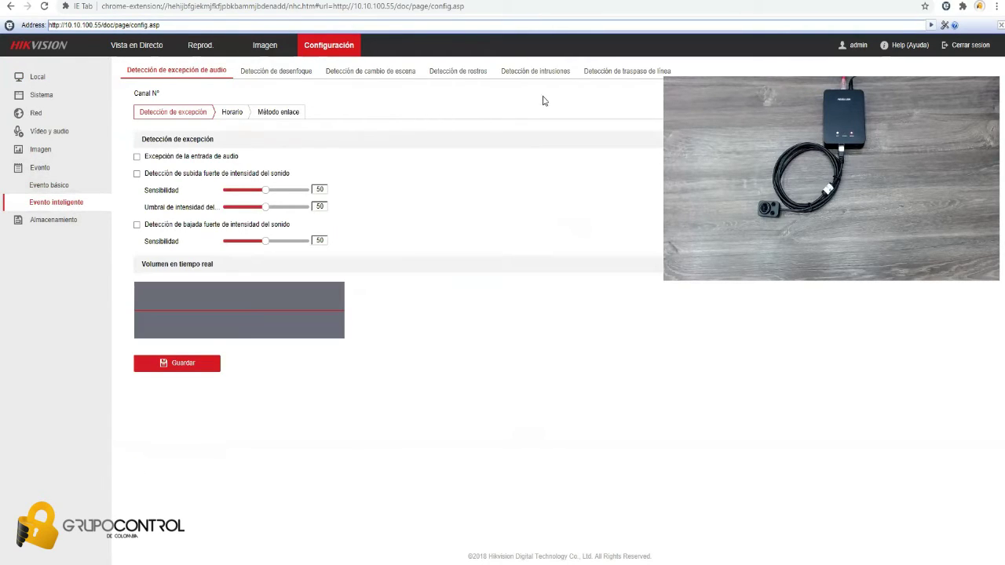
click(452, 72)
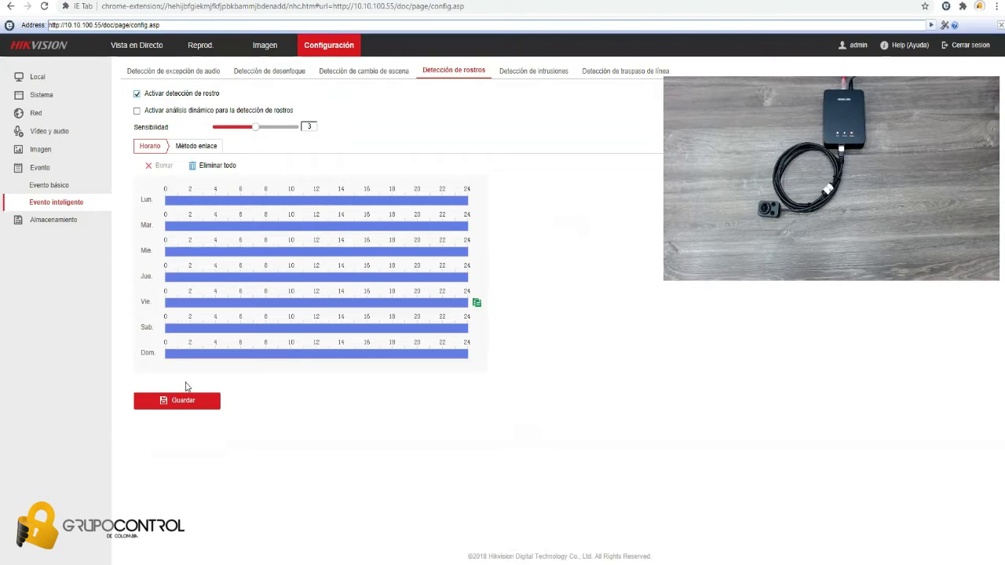
click(171, 404)
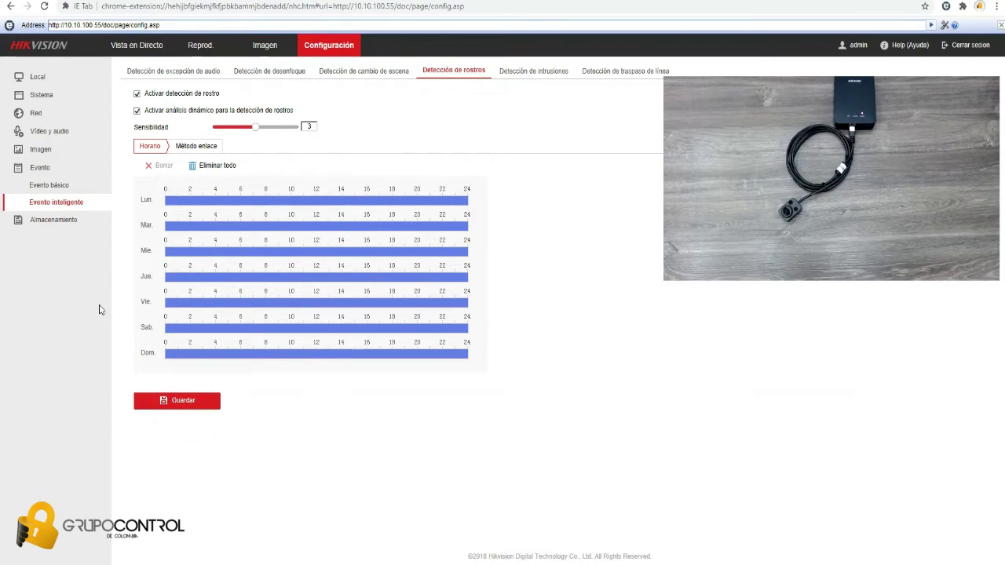
click(183, 149)
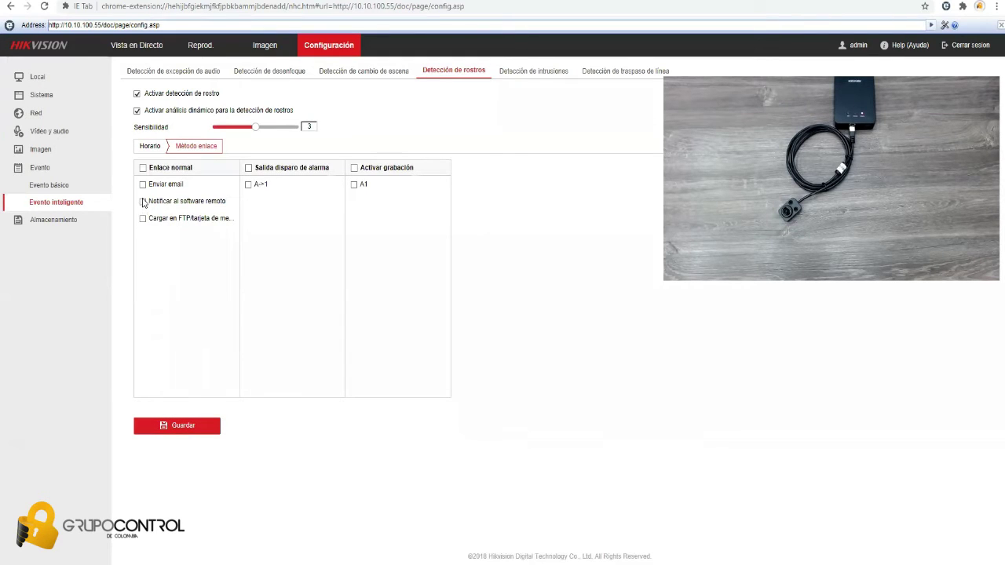
click(182, 428)
Review the Hik-Connect platform access settings, including the verification code, and the basic TCP/IP network settings.
click(36, 114)
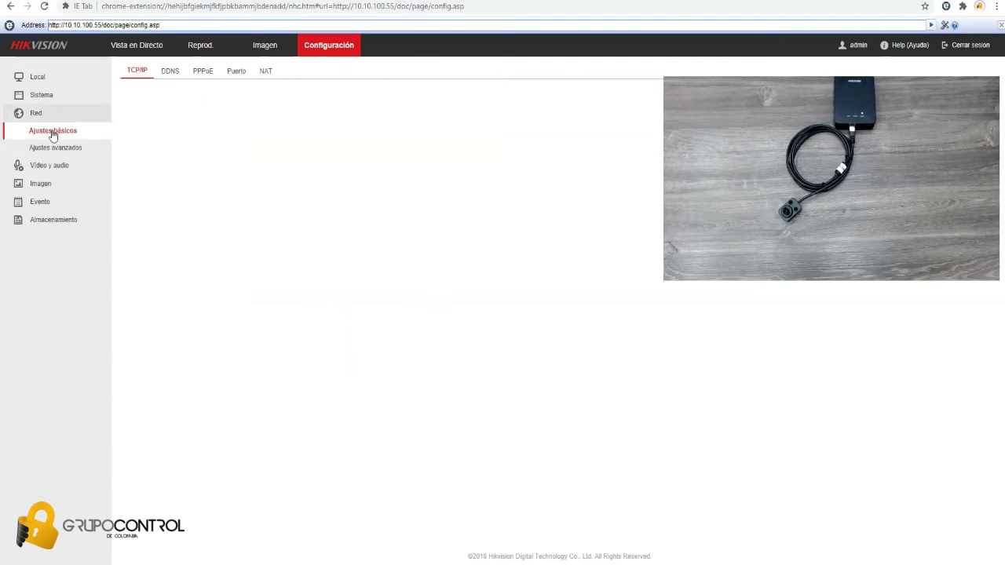
click(55, 147)
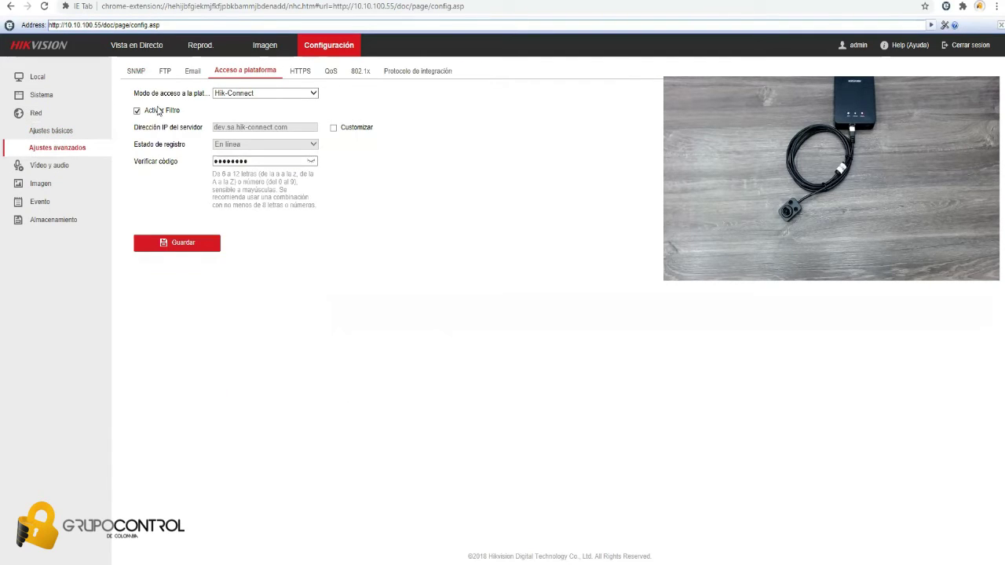
click(311, 162)
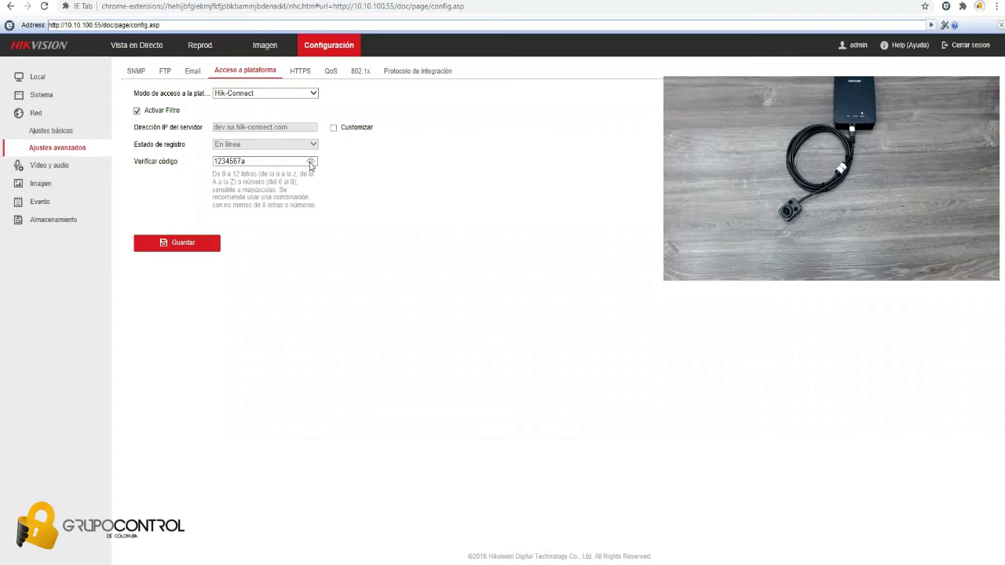
click(311, 162)
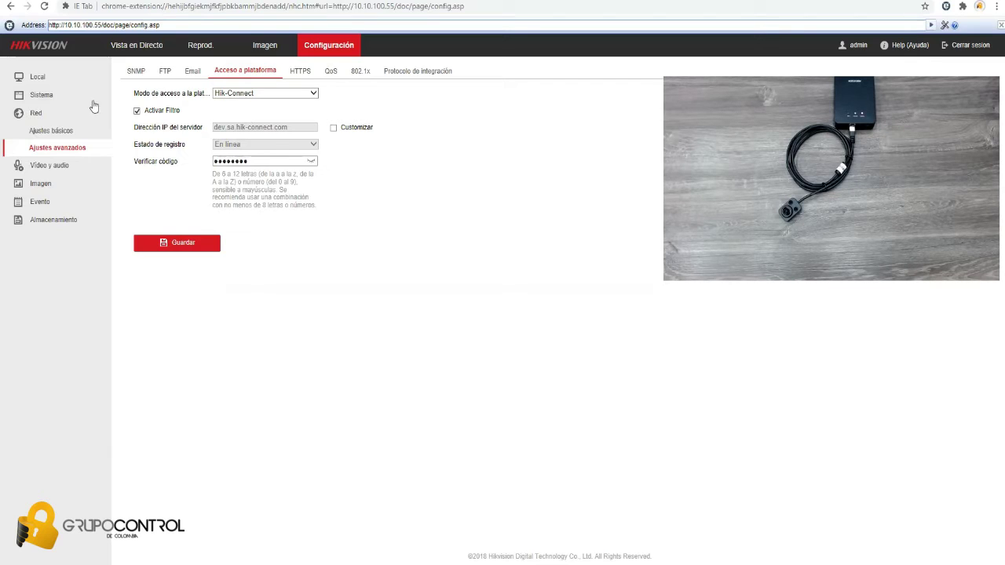
click(51, 131)
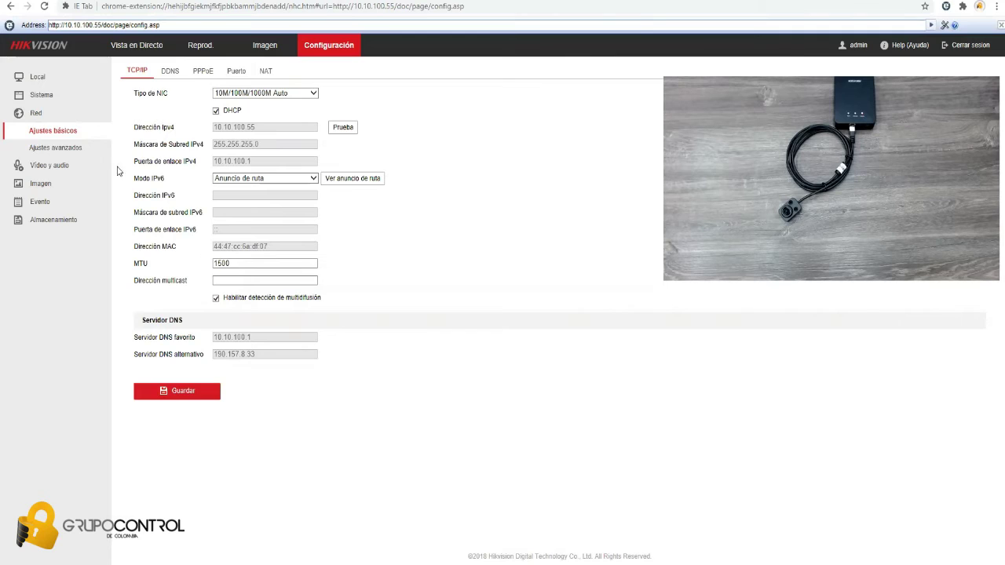
click(88, 147)
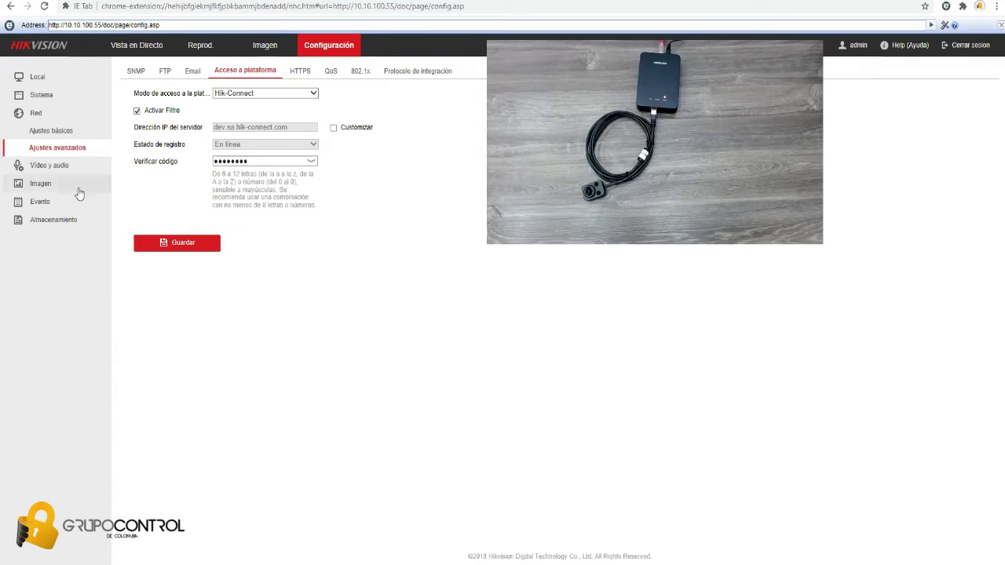
Check the linkage methods configured for the face detection smart event.
click(59, 203)
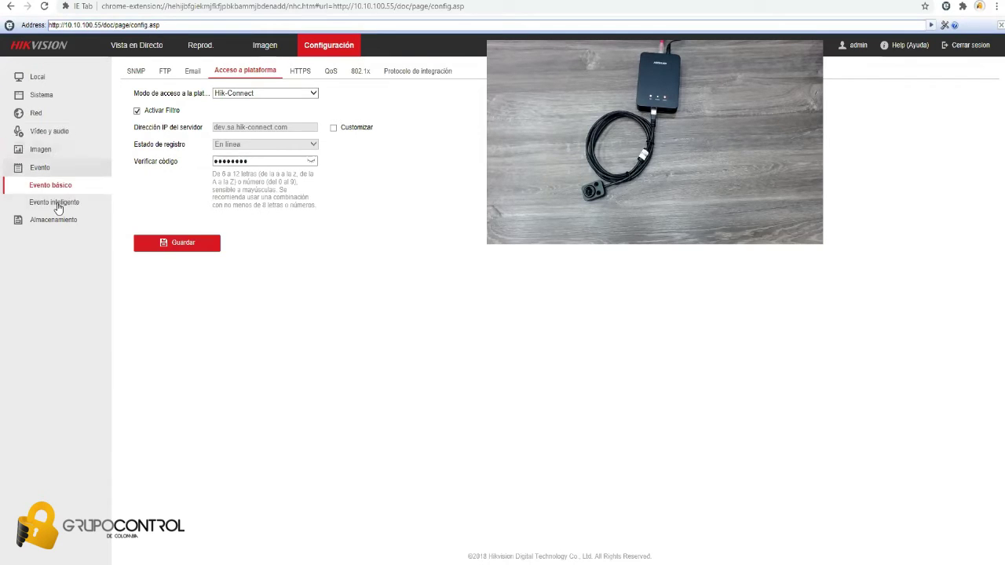
click(59, 206)
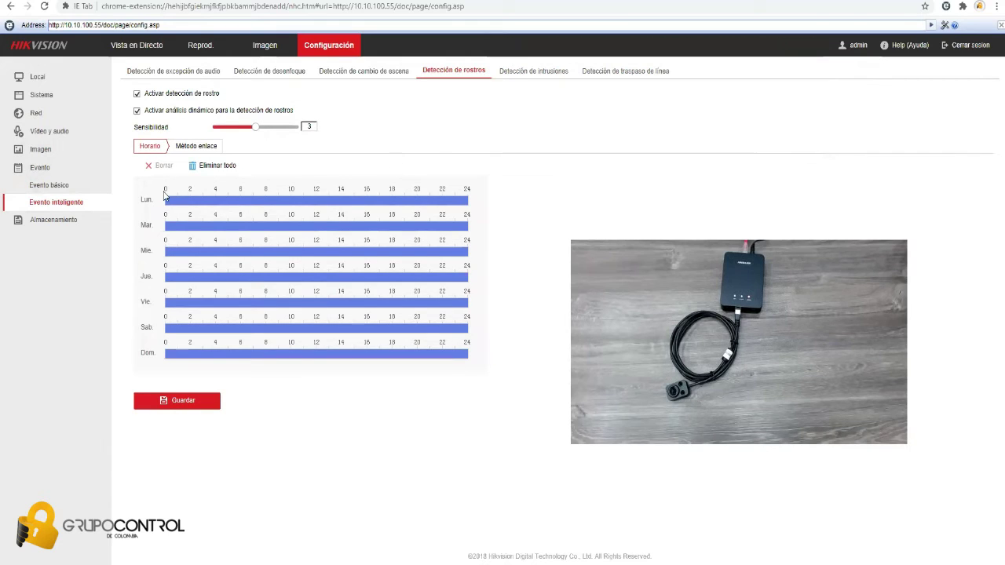
click(197, 147)
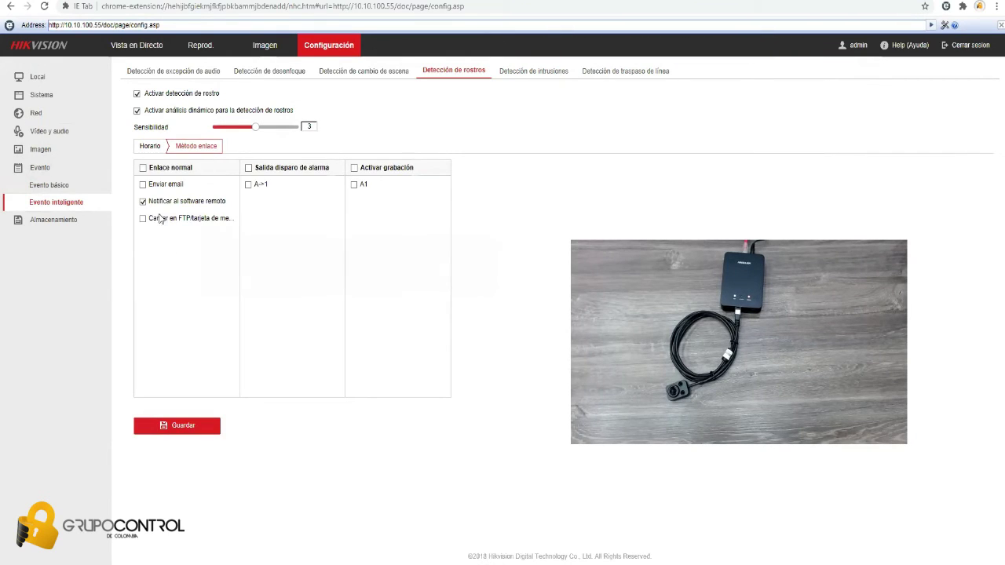
Save the face detection linkage settings and switch to the Hik-Connect mobile app to enable event notifications for the DS-2CD6424FWD-20 camera.
click(190, 434)
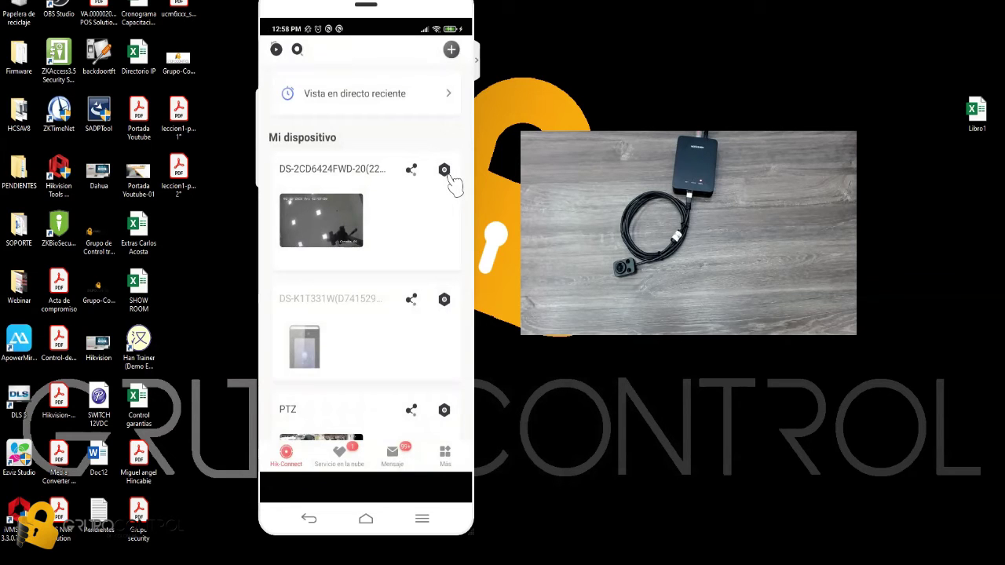
click(444, 171)
scroll(455, 189, down, 2)
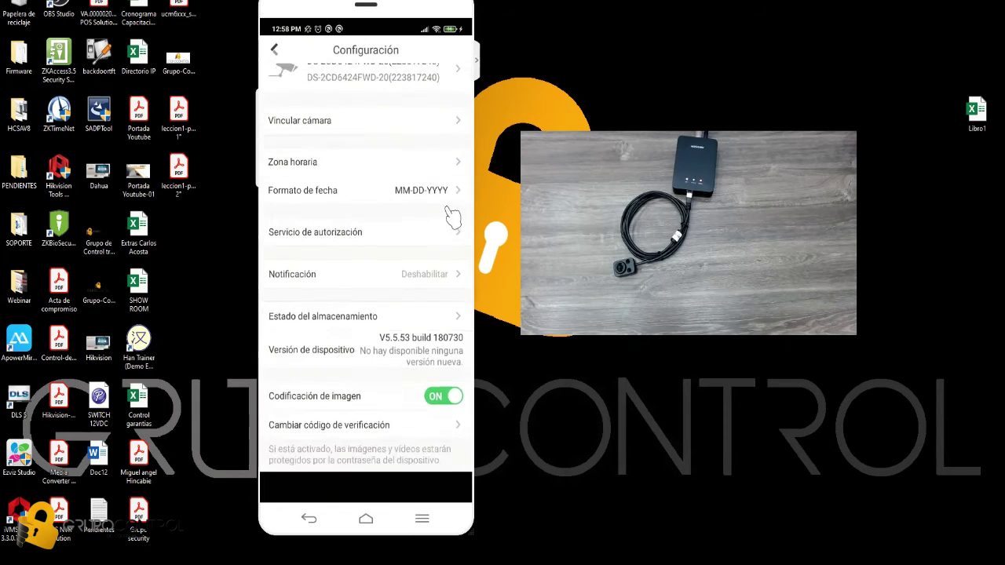
click(447, 275)
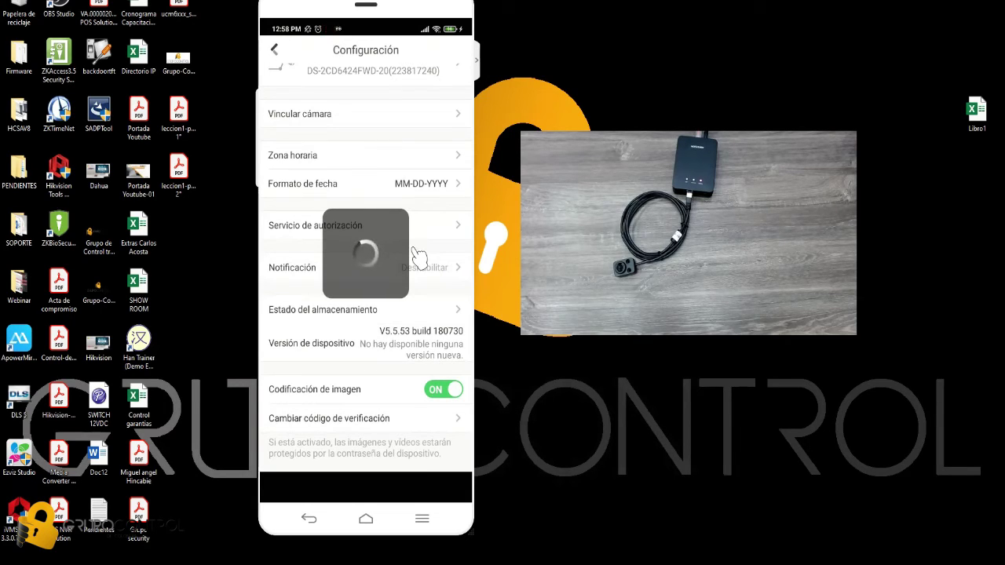
click(448, 99)
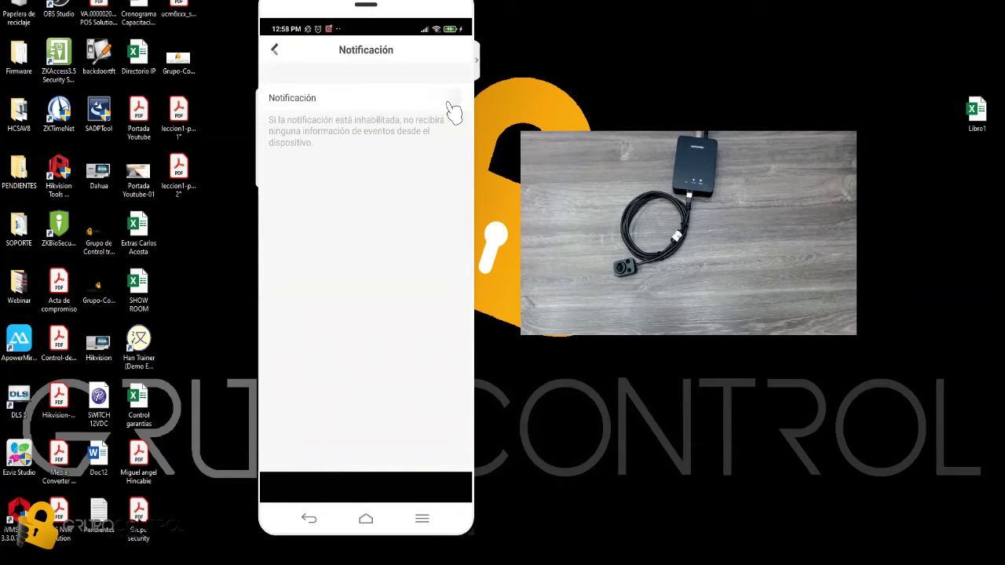
click(275, 51)
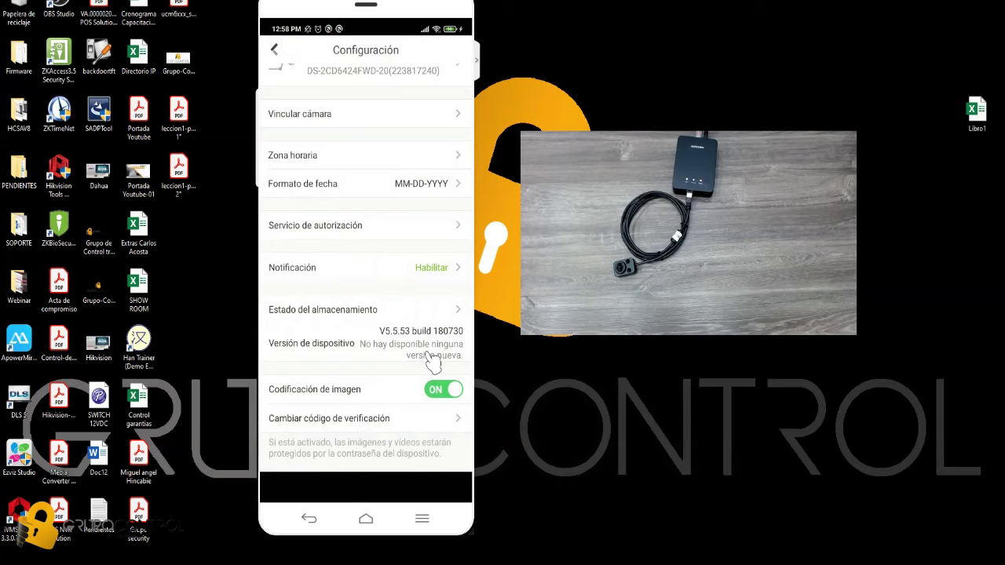
Return to the phone's home screen and open the DS-2CD6424FWD-20 face detection event from the phone's notifications.
click(366, 487)
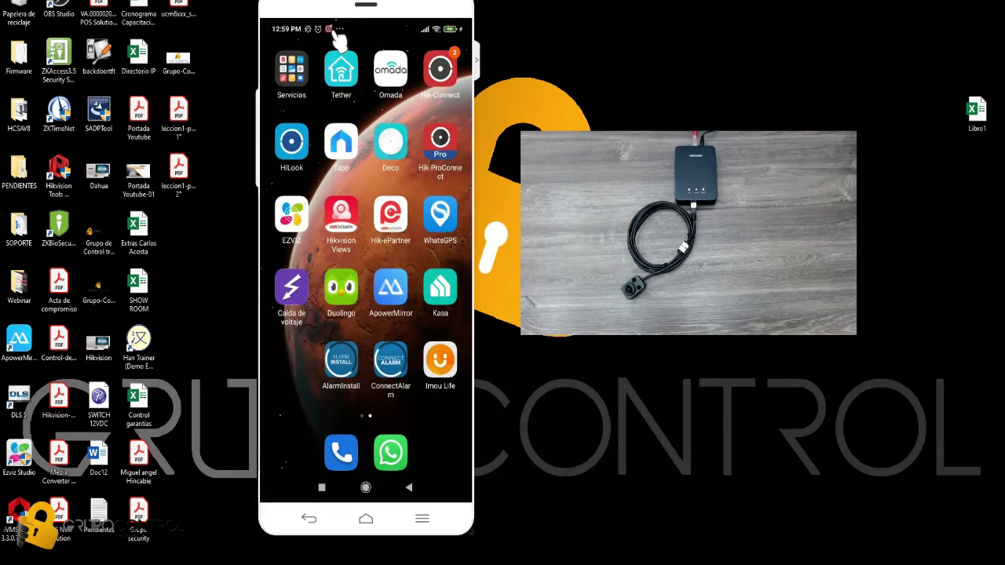
drag(339, 39, 396, 36)
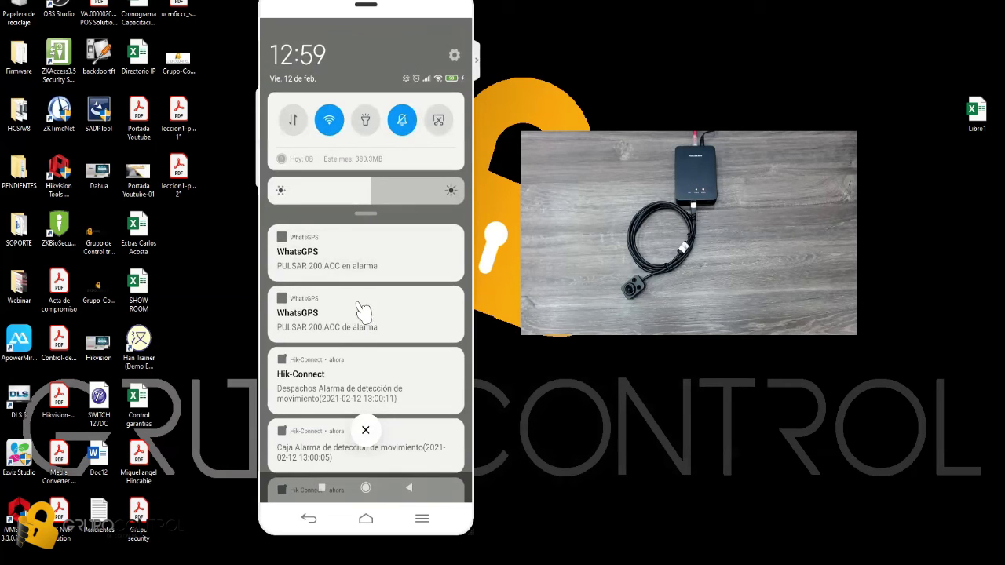
scroll(333, 430, down, 5)
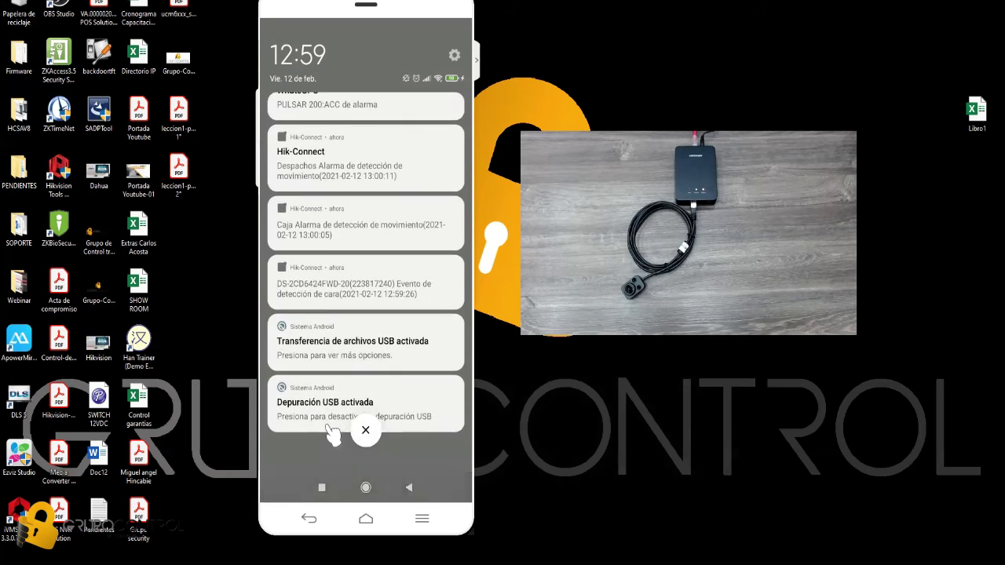
click(343, 305)
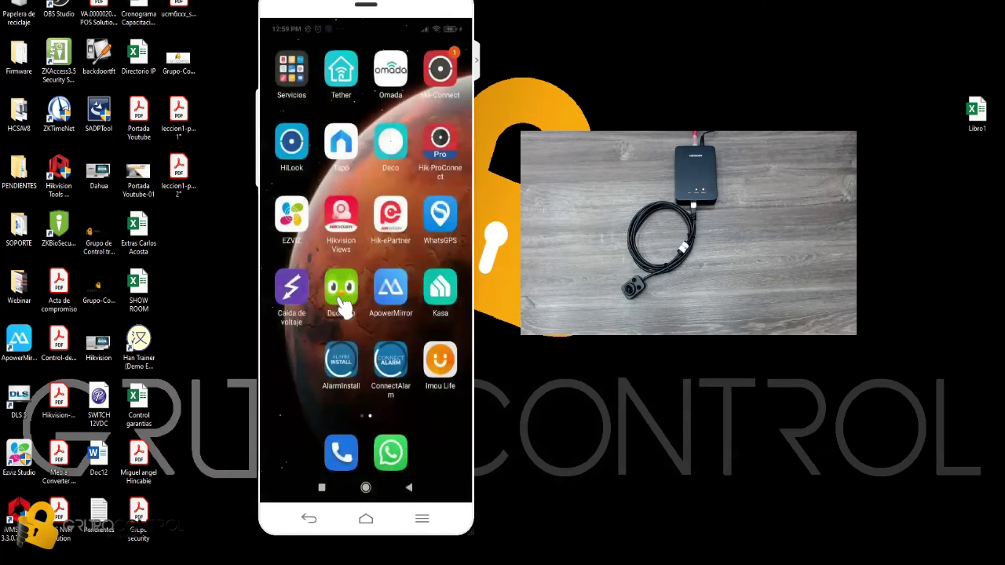